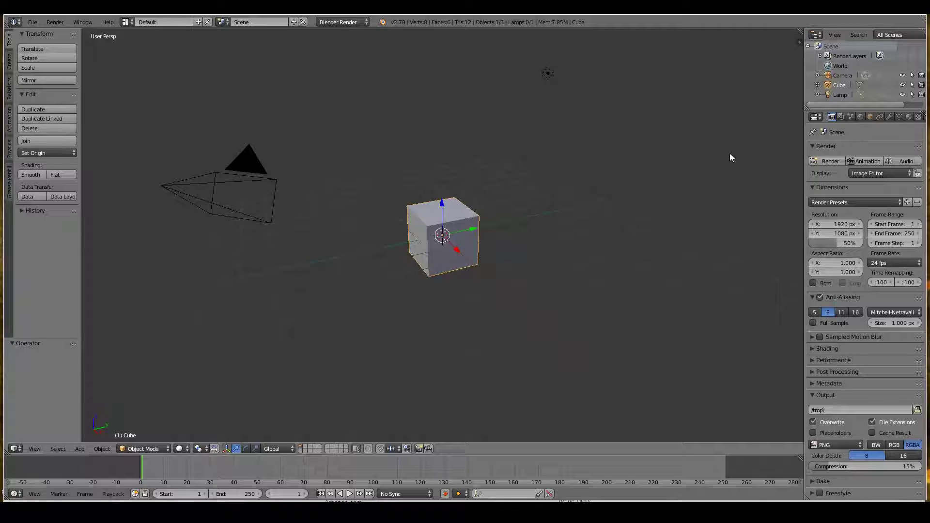
Show the Cube's Object properties in a widened Properties editor and select the Location Y field.
{"action": "left_click", "coordinate": [871, 117]}
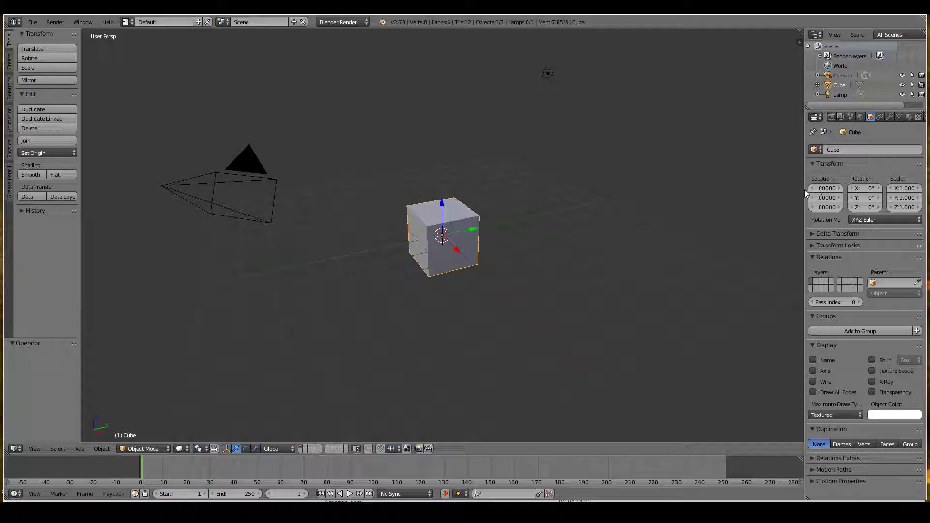
{"action": "left_click_drag", "start_coordinate": [805, 194], "coordinate": [762, 194]}
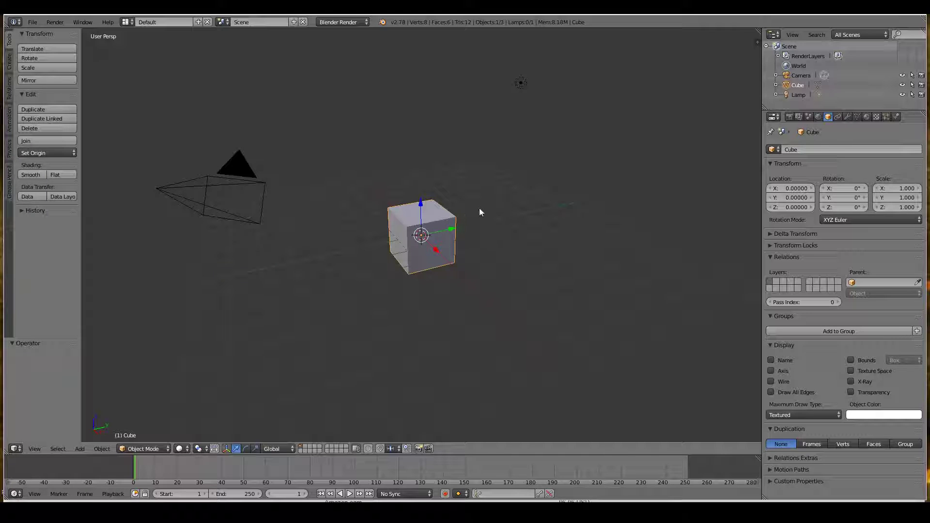
{"action": "left_click", "coordinate": [786, 197]}
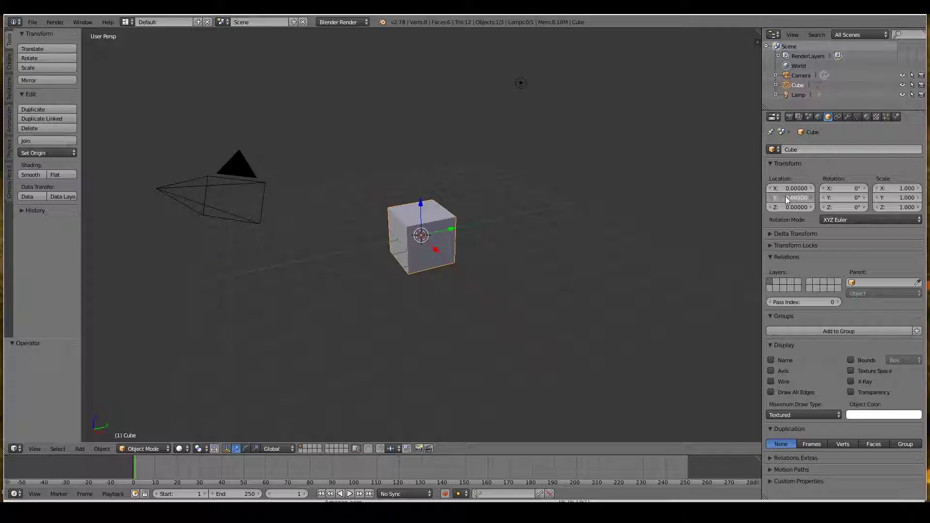
Set the Cube's Location Y to 3 and orbit to view the moved cube.
{"action": "type", "text": "3"}
{"action": "key", "text": "Return"}
{"action": "middle_click_drag", "start_coordinate": [516, 227], "coordinate": [454, 25]}
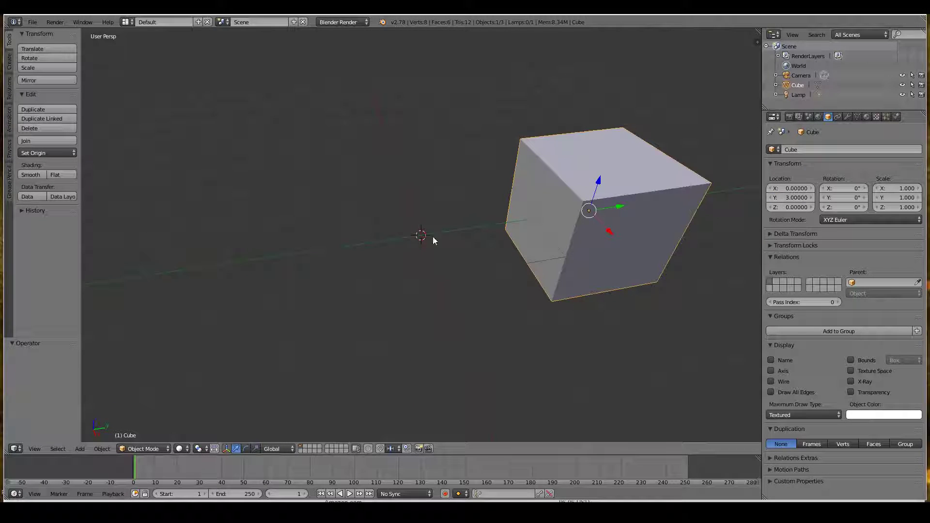
{"action": "middle_click_drag", "start_coordinate": [386, 230], "coordinate": [413, 241]}
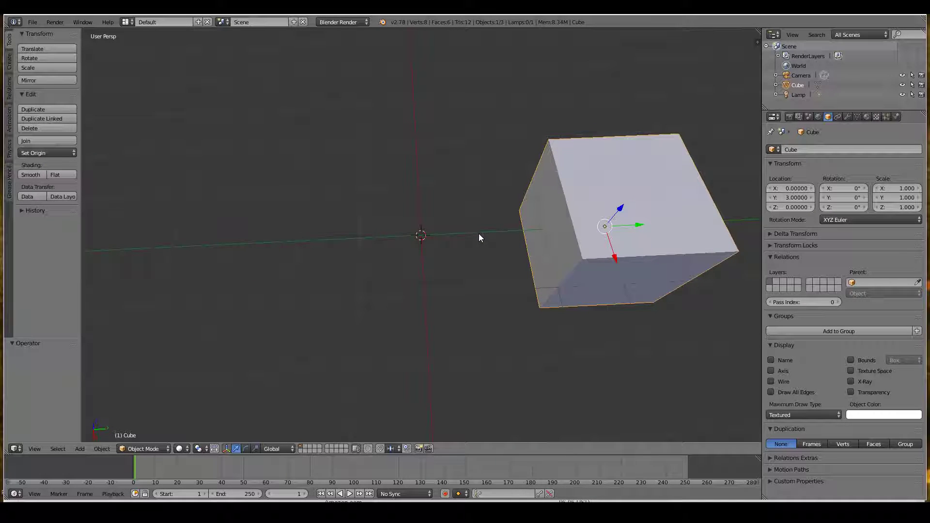
{"action": "middle_click_drag", "start_coordinate": [480, 238], "coordinate": [503, 260]}
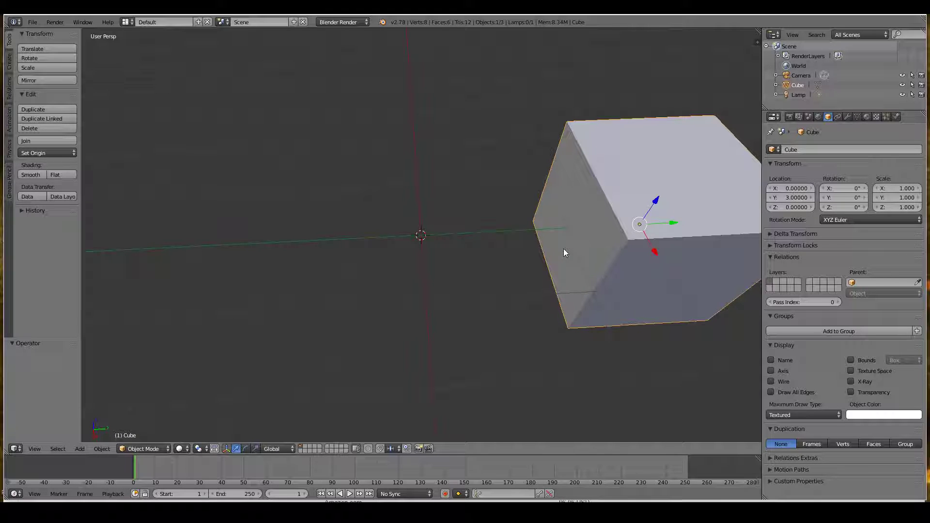
Place the 3D cursor at points near the cube, then select Location Y again.
{"action": "left_click", "coordinate": [495, 234]}
{"action": "left_click", "coordinate": [570, 229]}
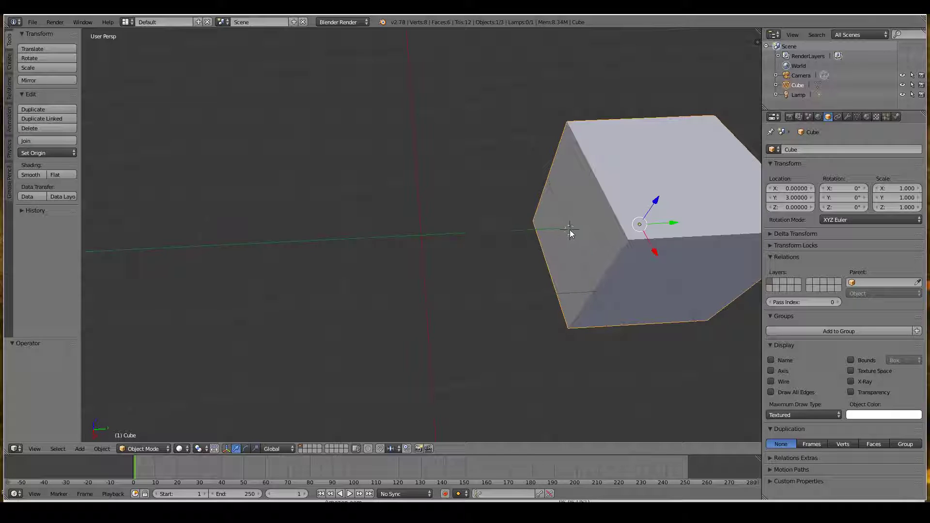
{"action": "left_click", "coordinate": [656, 224]}
{"action": "scroll", "coordinate": [662, 253], "scroll_direction": "down", "scroll_amount": 3}
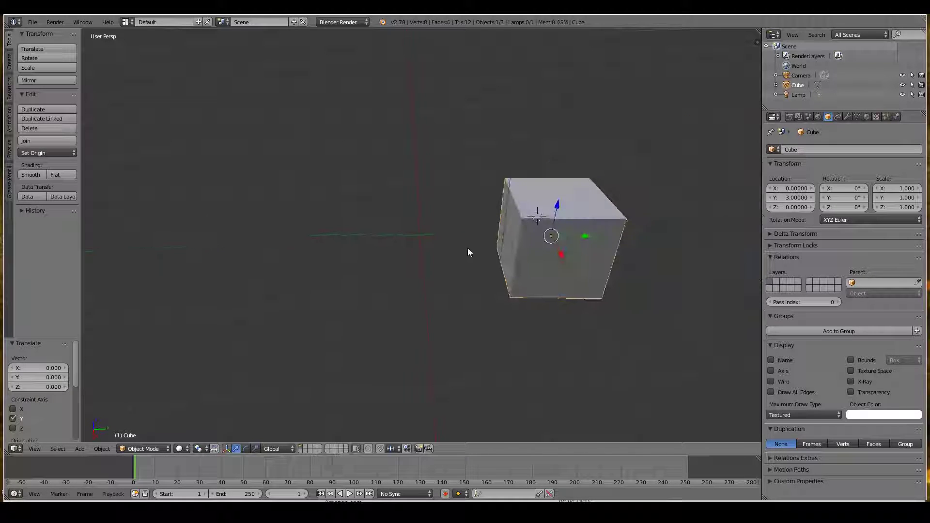
{"action": "left_click", "coordinate": [796, 199]}
Return the cube to the origin by setting Location Y to 0.
{"action": "type", "text": "0"}
{"action": "key", "text": "Return"}
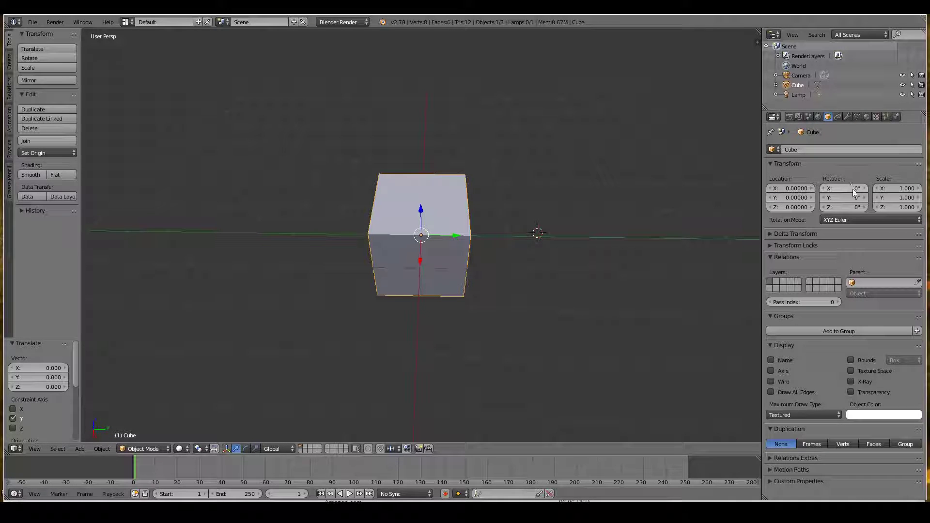
{"action": "middle_click_drag", "start_coordinate": [339, 213], "coordinate": [439, 261]}
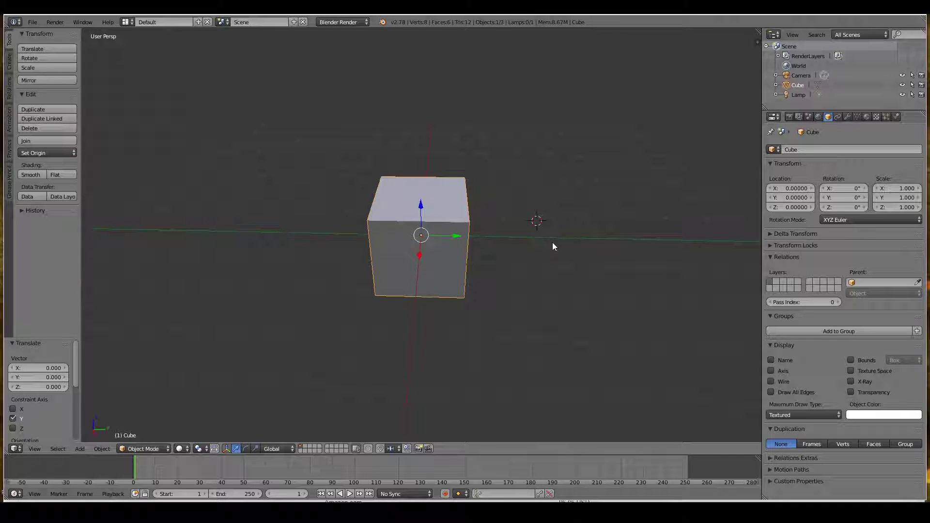
Stretch the cube to a Y scale of 3, inspect it, then undo back to 1.000.
{"action": "left_click", "coordinate": [895, 195]}
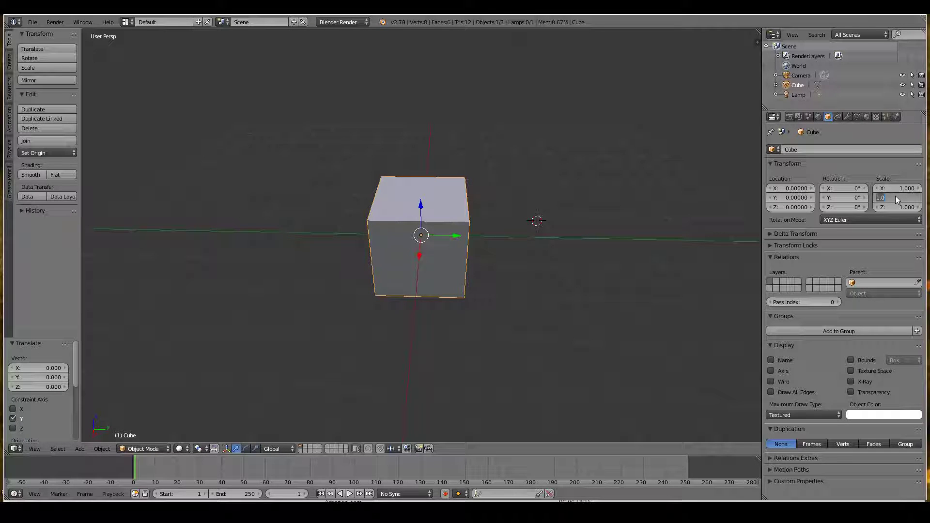
{"action": "key", "text": "Return"}
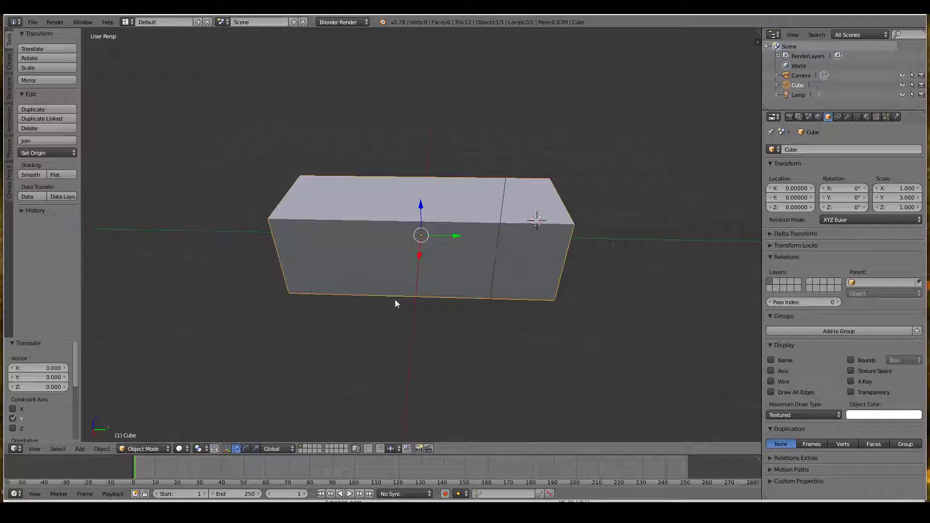
{"action": "middle_click_drag", "start_coordinate": [395, 303], "coordinate": [465, 305]}
{"action": "scroll", "coordinate": [465, 304], "scroll_direction": "up", "scroll_amount": 2}
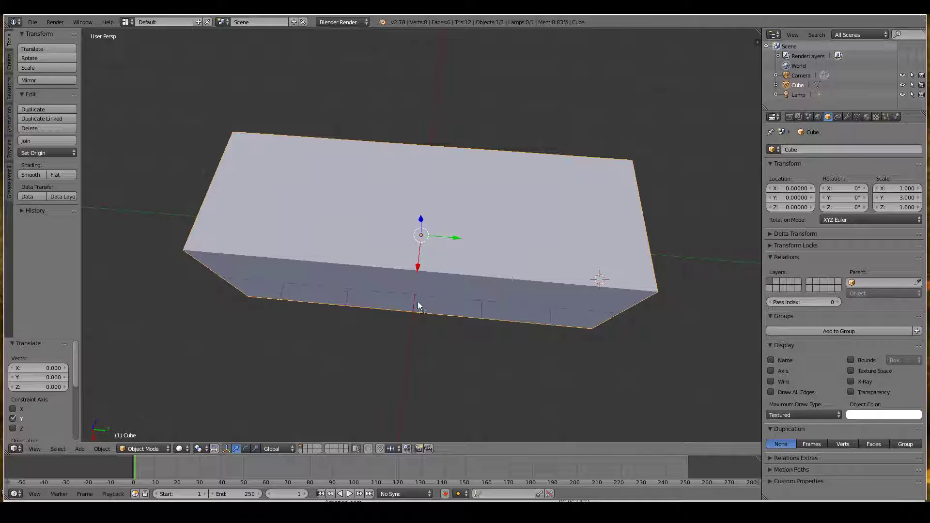
{"action": "left_click", "coordinate": [484, 302]}
{"action": "left_click", "coordinate": [551, 307]}
{"action": "key", "text": "ctrl+z"}
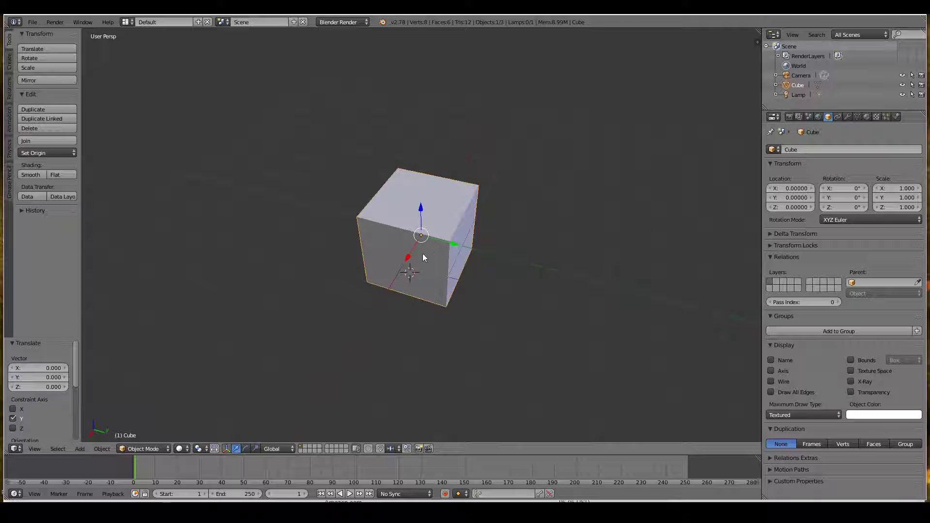
Set the Cube's Location Y to 3, orbit to see camera, lamp and cube, and select the Lamp.
{"action": "scroll", "coordinate": [446, 270], "scroll_direction": "down", "scroll_amount": 2}
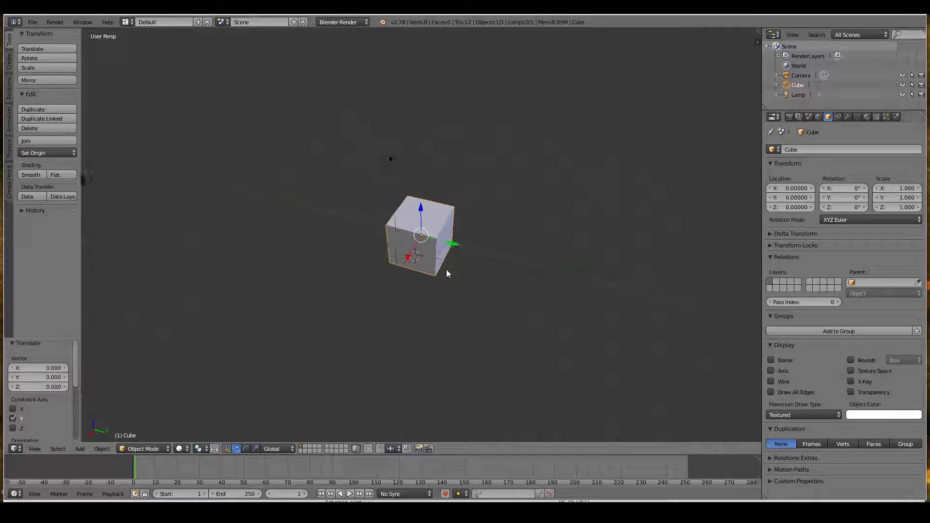
{"action": "left_click", "coordinate": [780, 198]}
{"action": "type", "text": "3"}
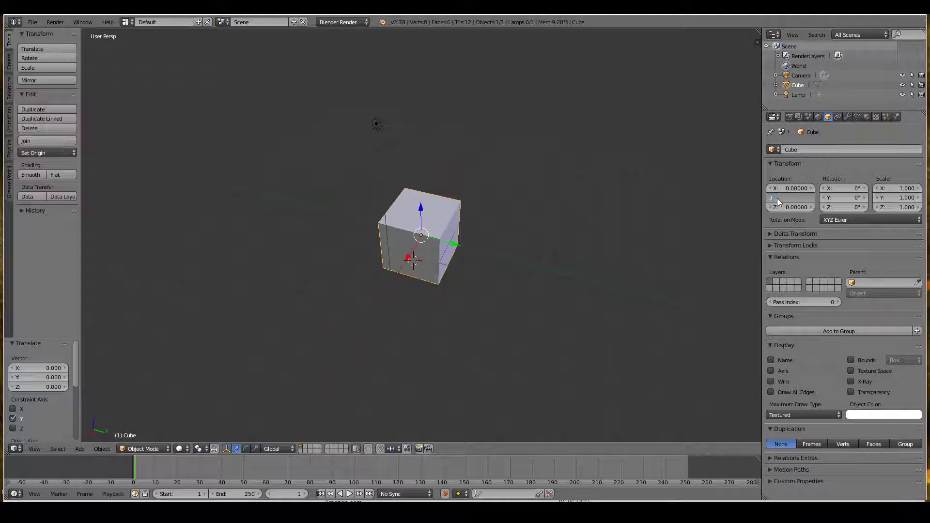
{"action": "key", "text": "Return"}
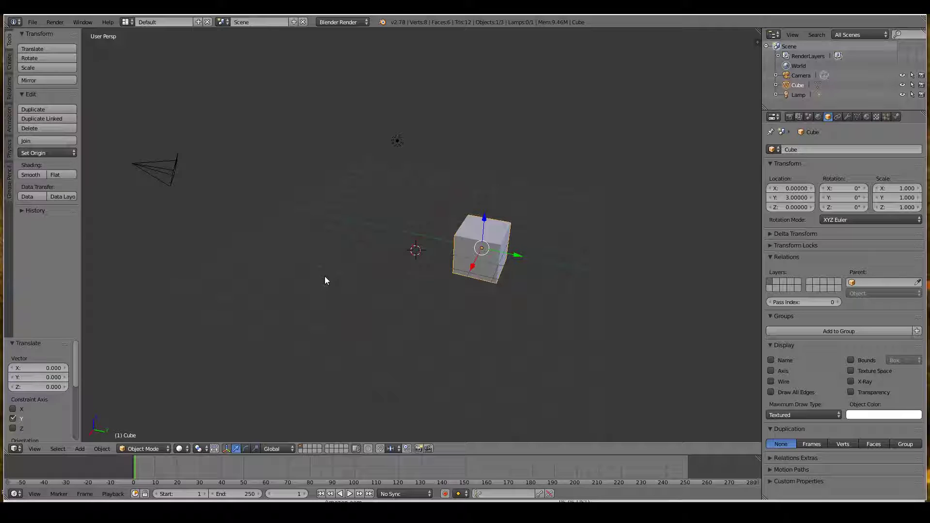
{"action": "middle_click_drag", "start_coordinate": [324, 276], "coordinate": [542, 355]}
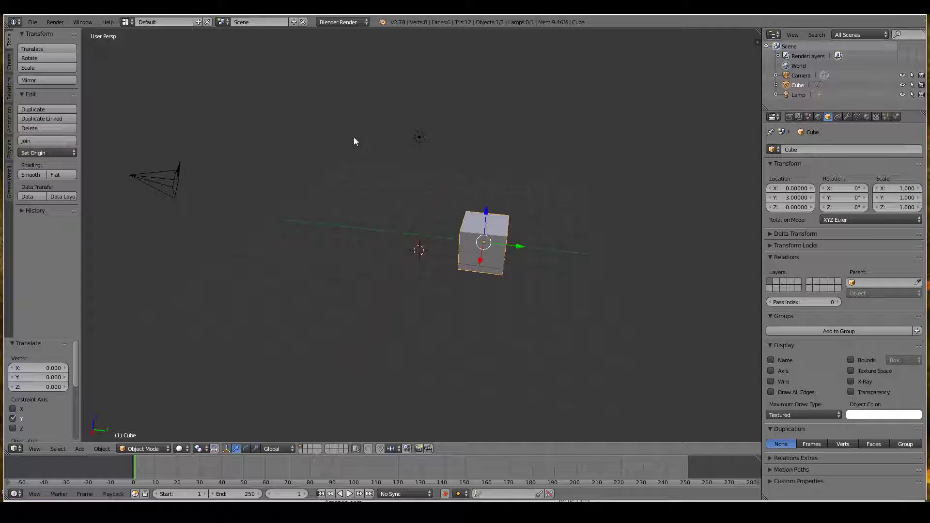
{"action": "right_click", "coordinate": [420, 140]}
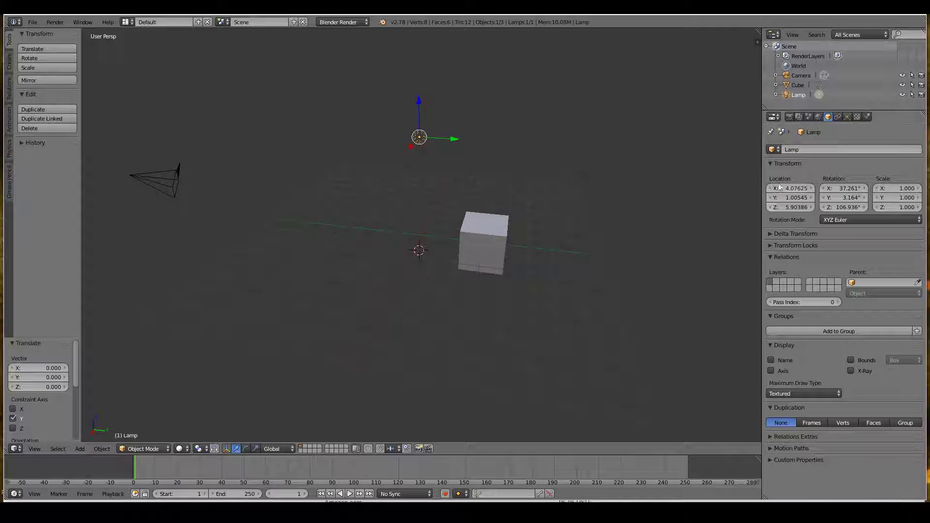
Select the Camera to show its location (7.48, 6.51, 5.34), cancelling an accidental grab.
{"action": "right_click", "coordinate": [178, 178]}
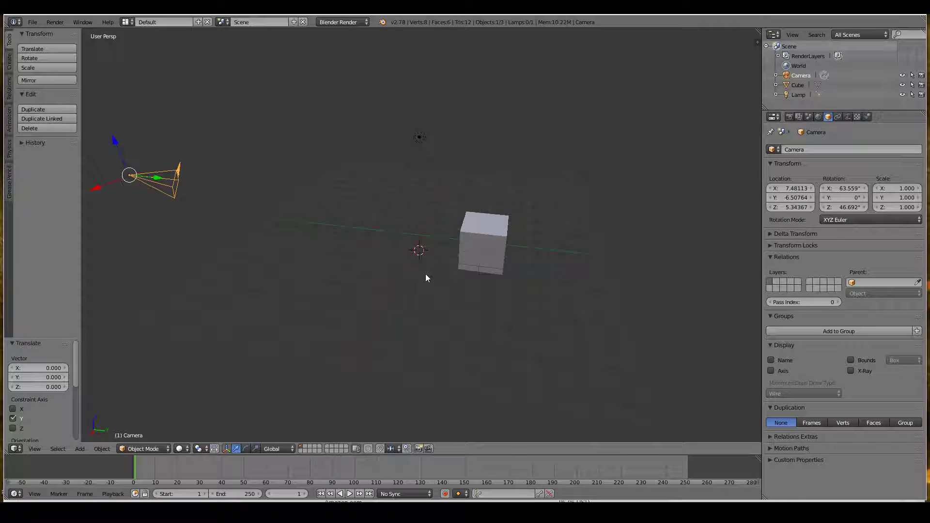
{"action": "key", "text": "g"}
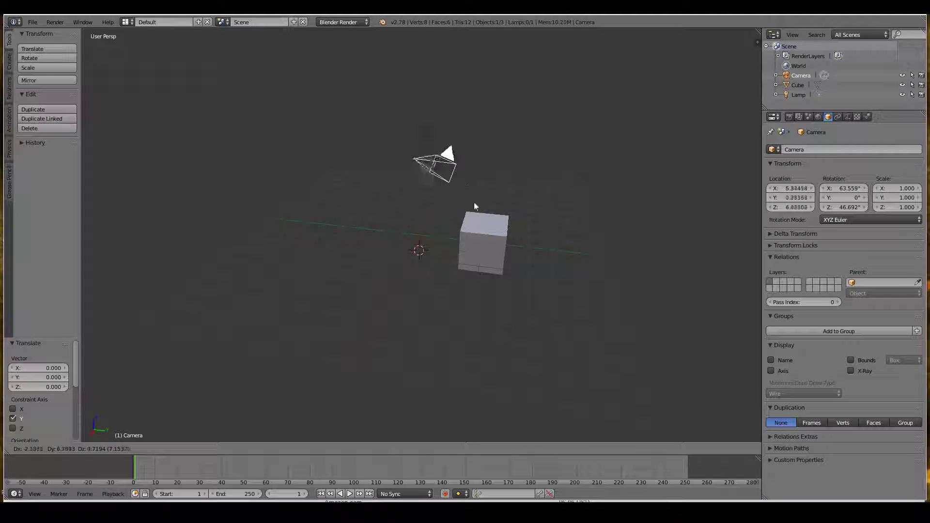
{"action": "right_click", "coordinate": [450, 201]}
Orbit the viewport around the camera and cube to inspect the scene from several angles.
{"action": "scroll", "coordinate": [451, 201], "scroll_direction": "down", "scroll_amount": 2}
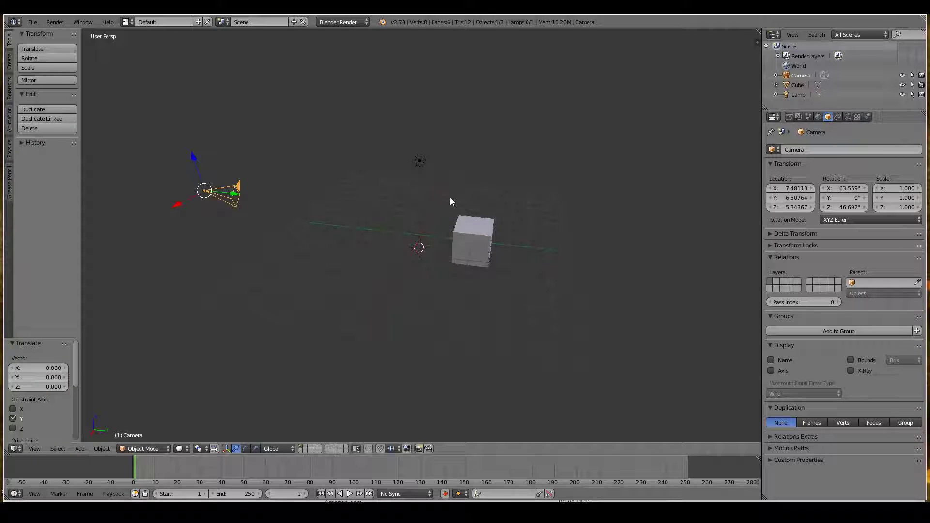
{"action": "middle_click_drag", "start_coordinate": [450, 197], "coordinate": [487, 251]}
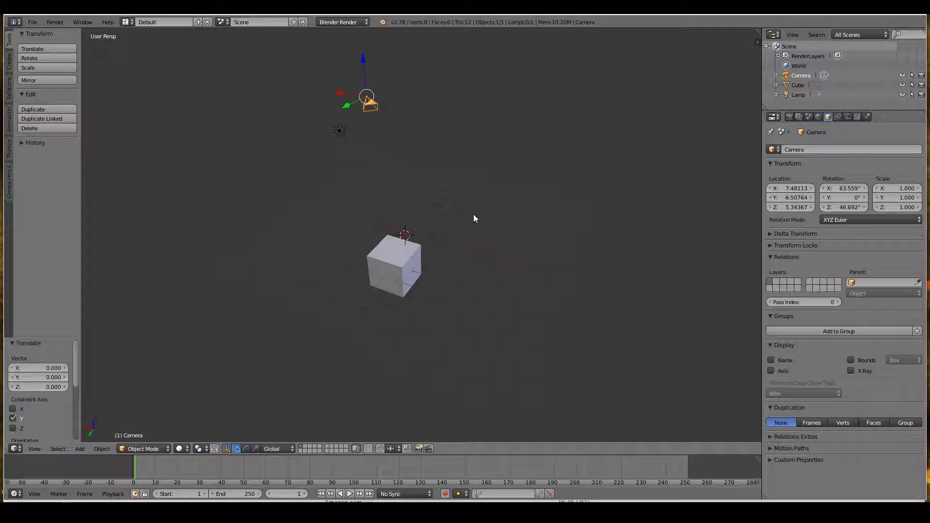
{"action": "middle_click_drag", "start_coordinate": [377, 265], "coordinate": [480, 336]}
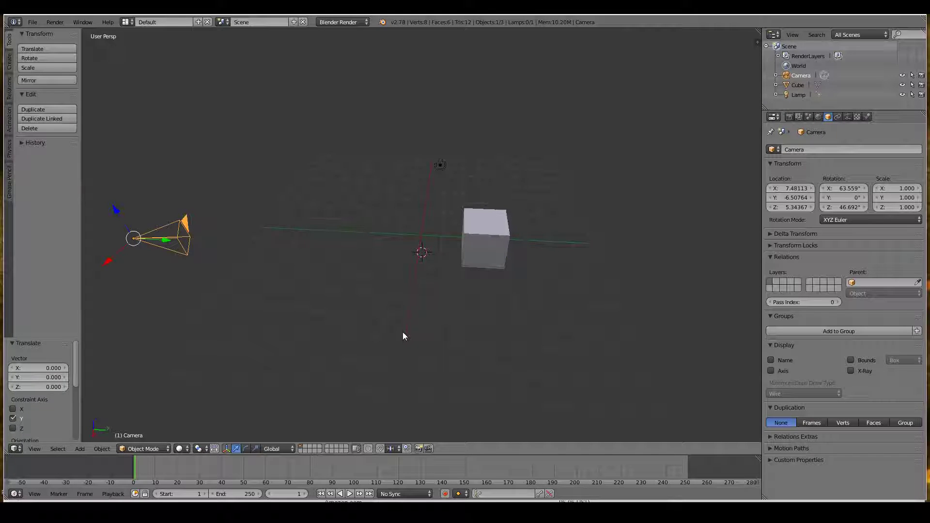
{"action": "mouse_move", "coordinate": [434, 310]}
{"action": "middle_mouse_down"}
{"action": "mouse_move", "coordinate": [419, 278]}
{"action": "mouse_move", "coordinate": [436, 315]}
{"action": "middle_mouse_up"}
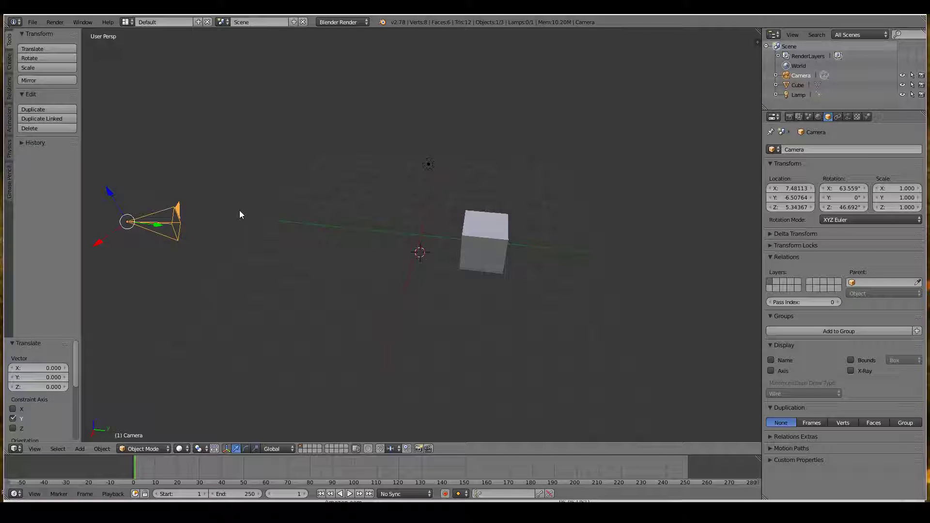
{"action": "middle_click_drag", "start_coordinate": [461, 311], "coordinate": [396, 266]}
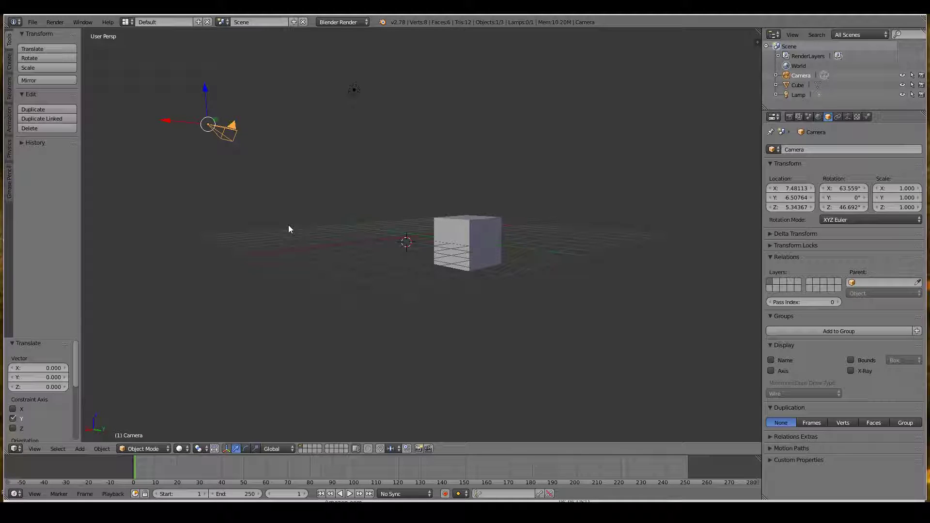
{"action": "middle_click_drag", "start_coordinate": [289, 226], "coordinate": [432, 303]}
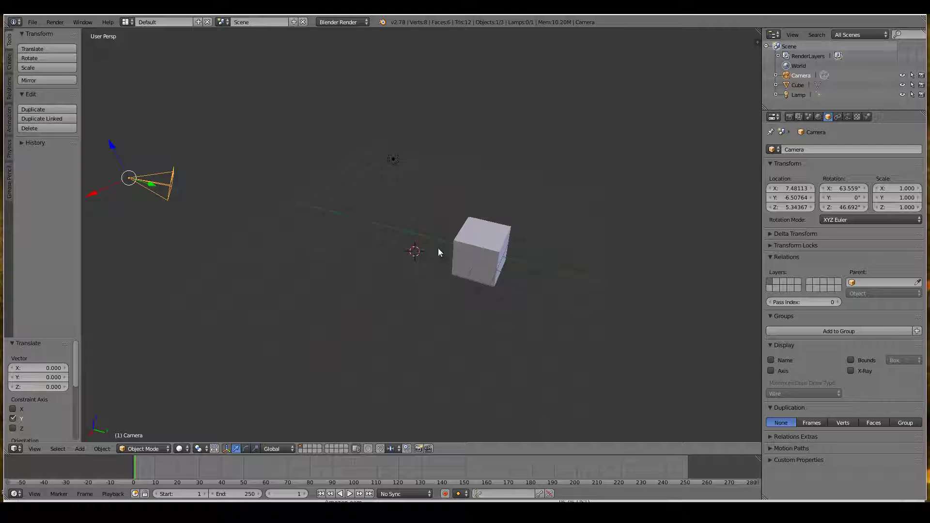
{"action": "middle_click_drag", "start_coordinate": [473, 240], "coordinate": [455, 301]}
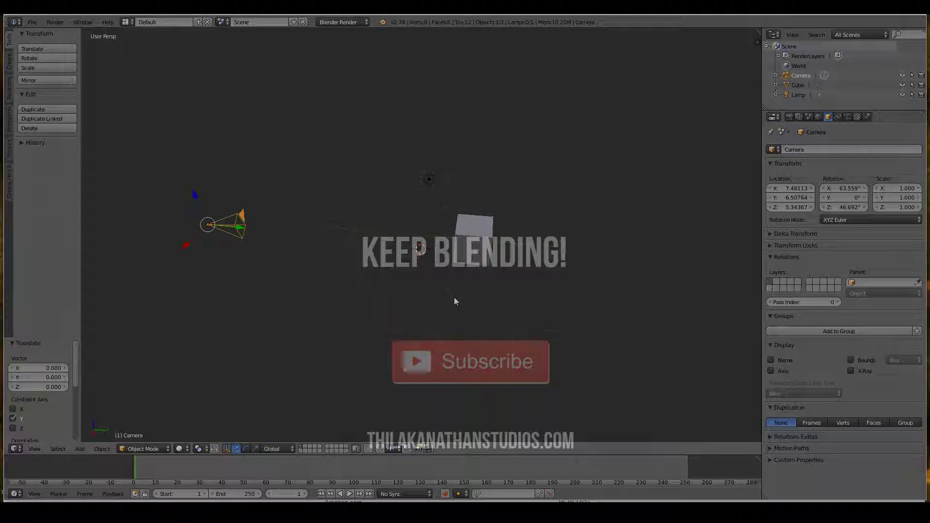